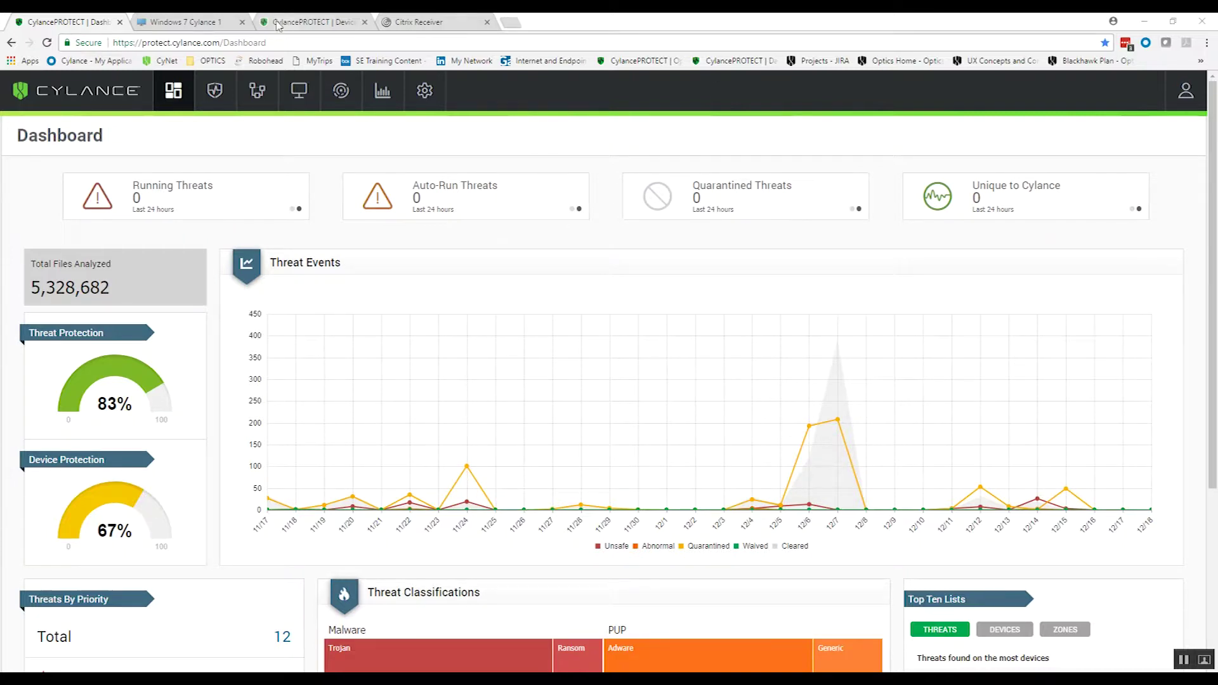
In the Windows 7 Cylance session, browse Malware Samples > UBT Samples > PACKED_Random_5M
left_click(188, 21)
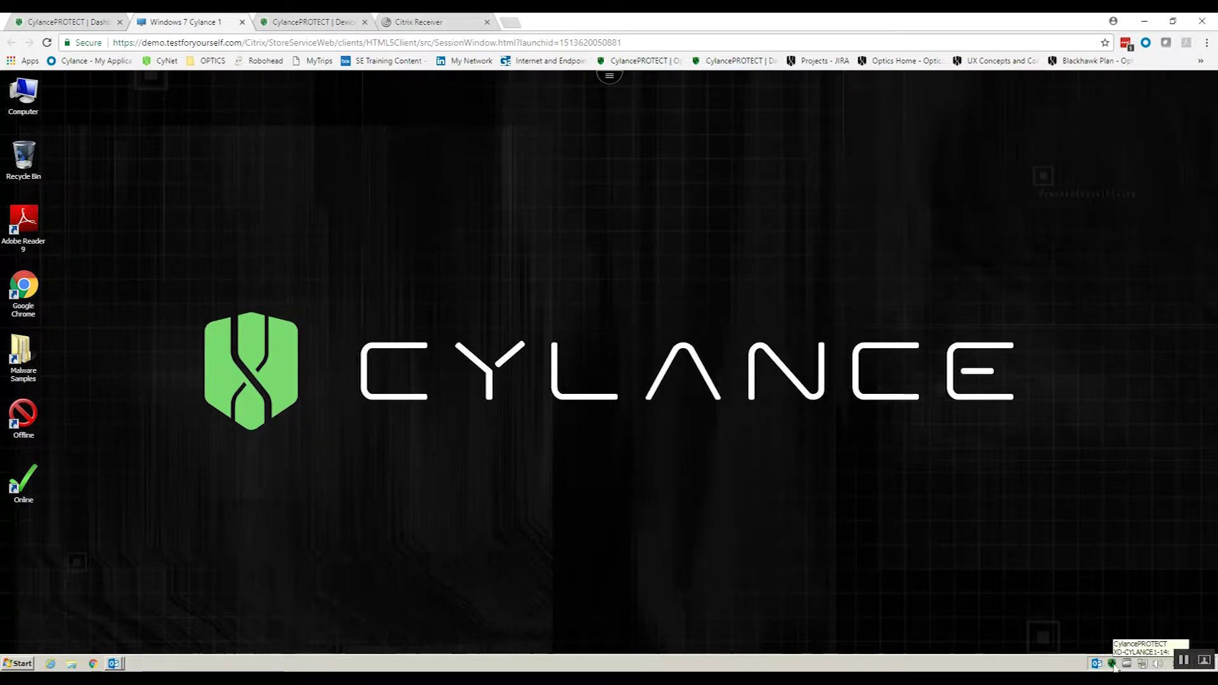
double_click(25, 353)
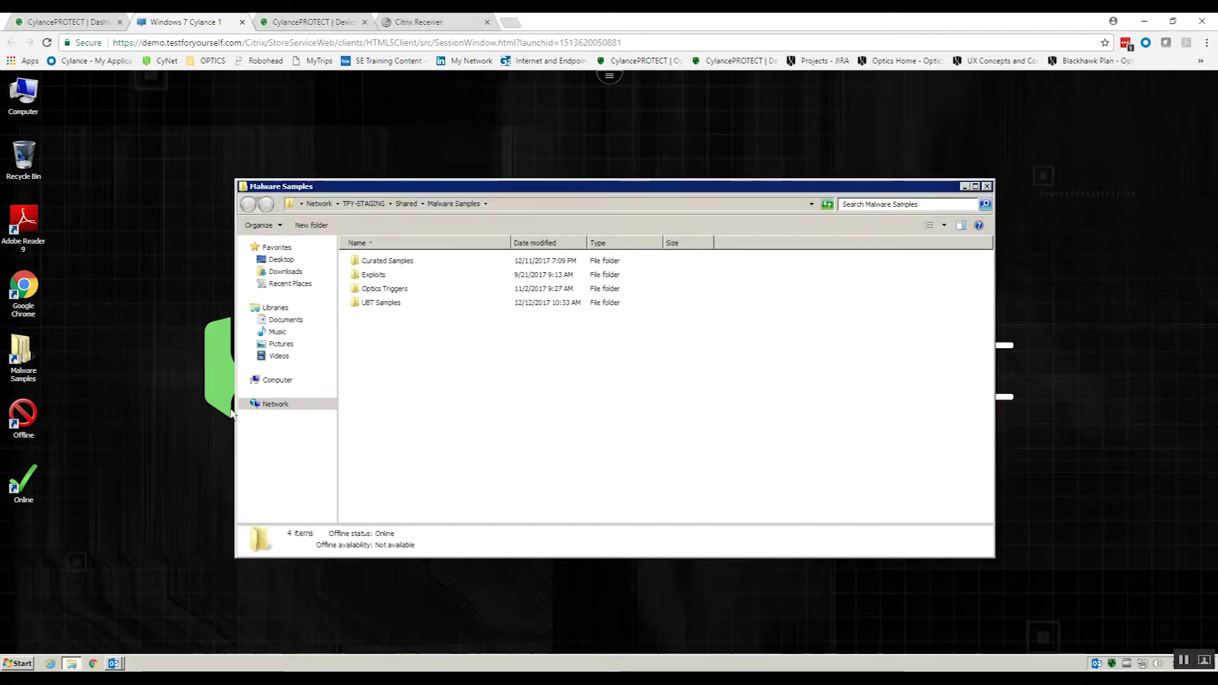
double_click(377, 306)
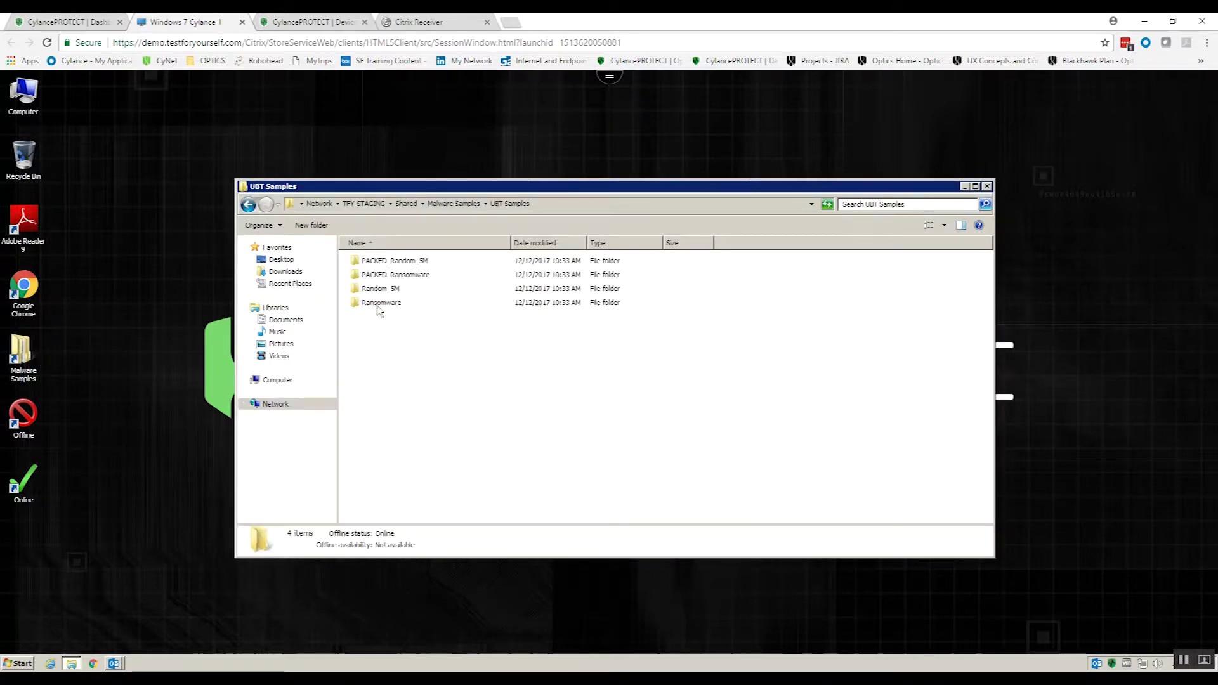
double_click(388, 265)
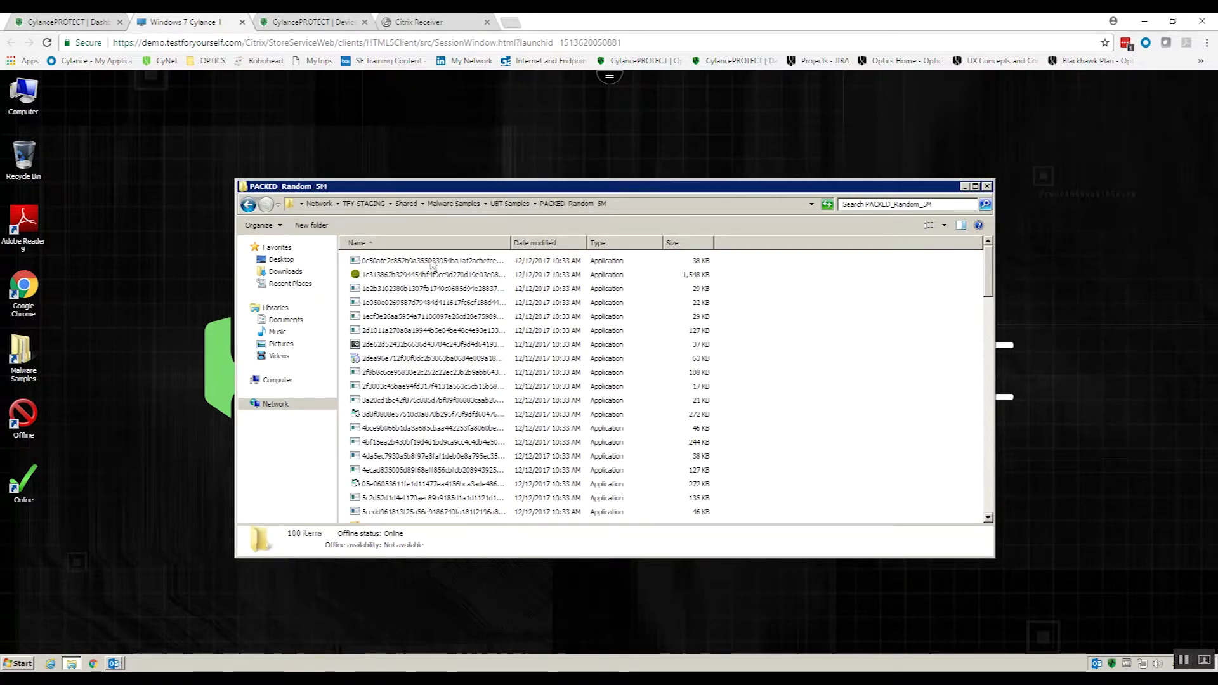
right_click(433, 261)
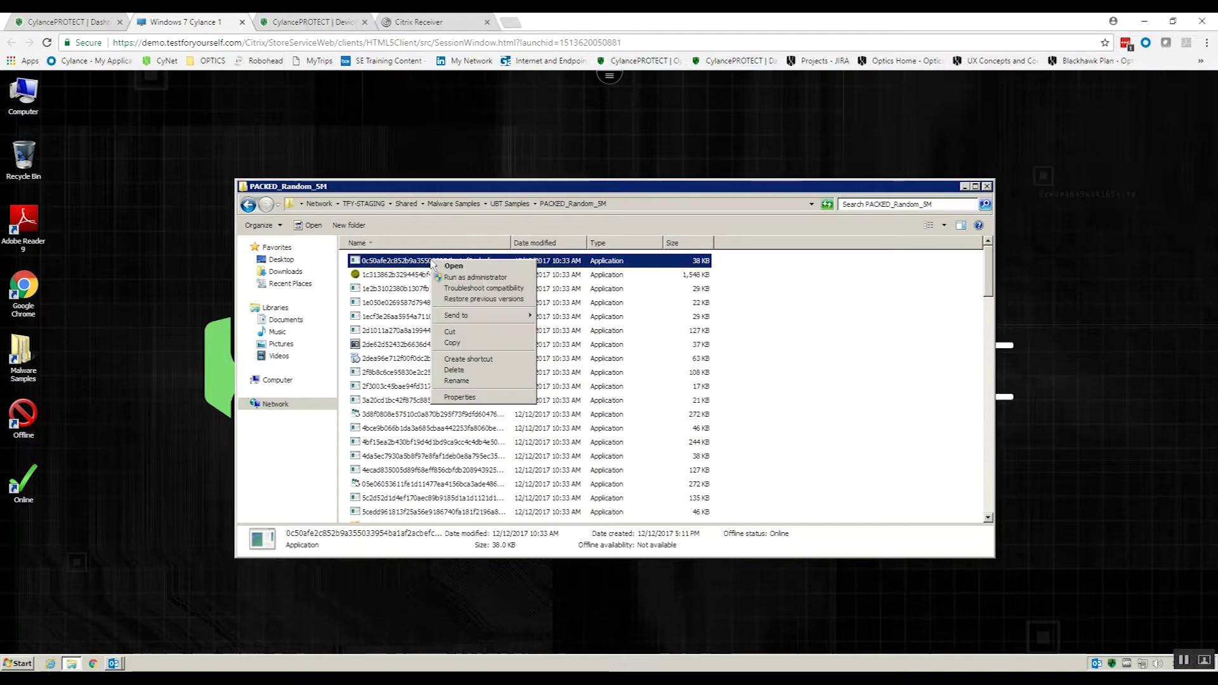
Copy the first PACKED_Random_5M sample file and paste it onto the desktop
left_click(453, 343)
right_click(174, 151)
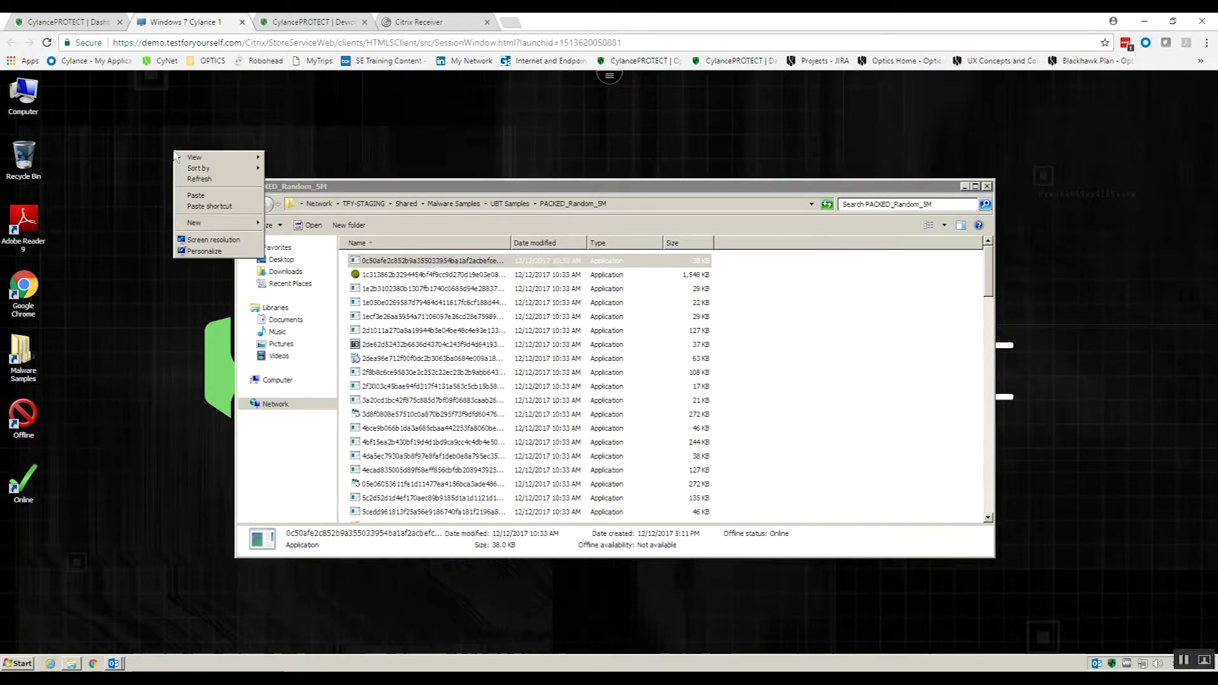
left_click(197, 196)
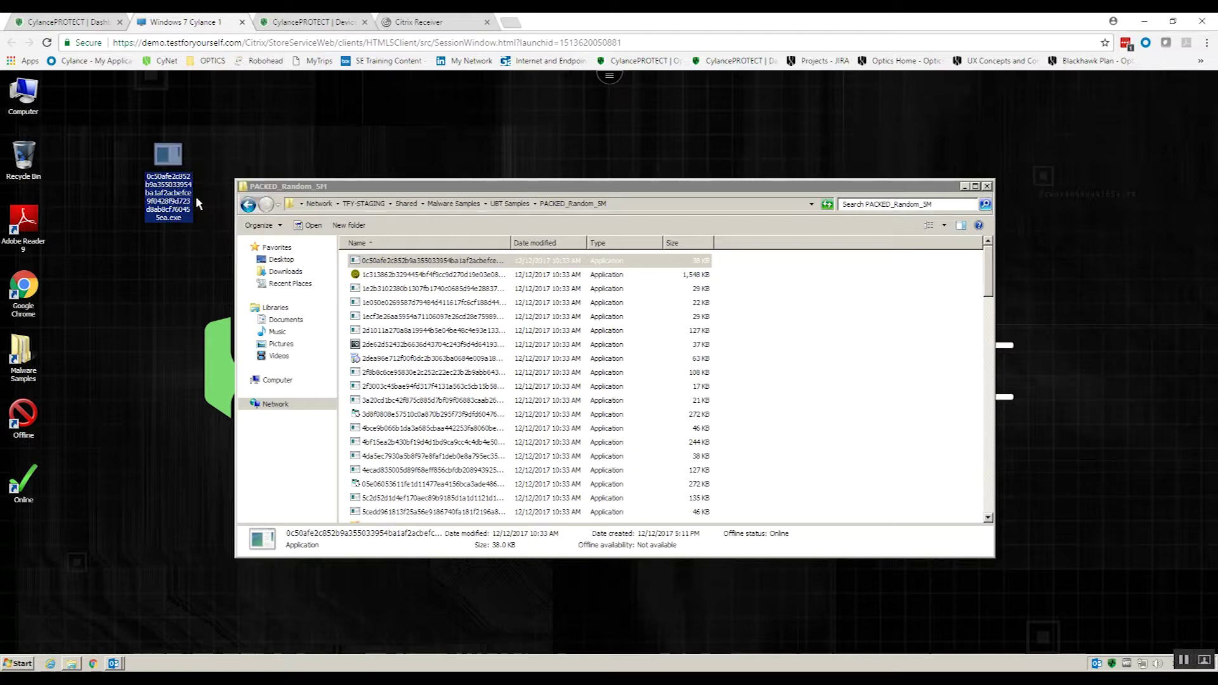
left_click(150, 286)
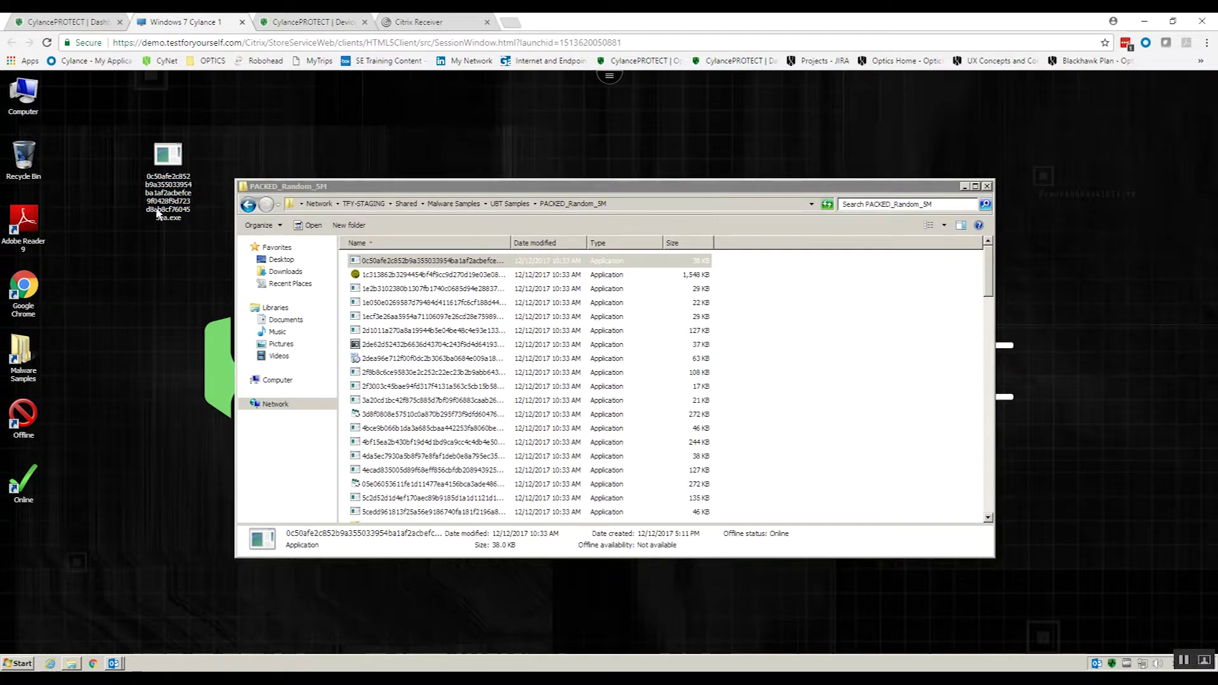
Run the pasted sample executable and dismiss the cannot-access error after it is blocked
double_click(168, 171)
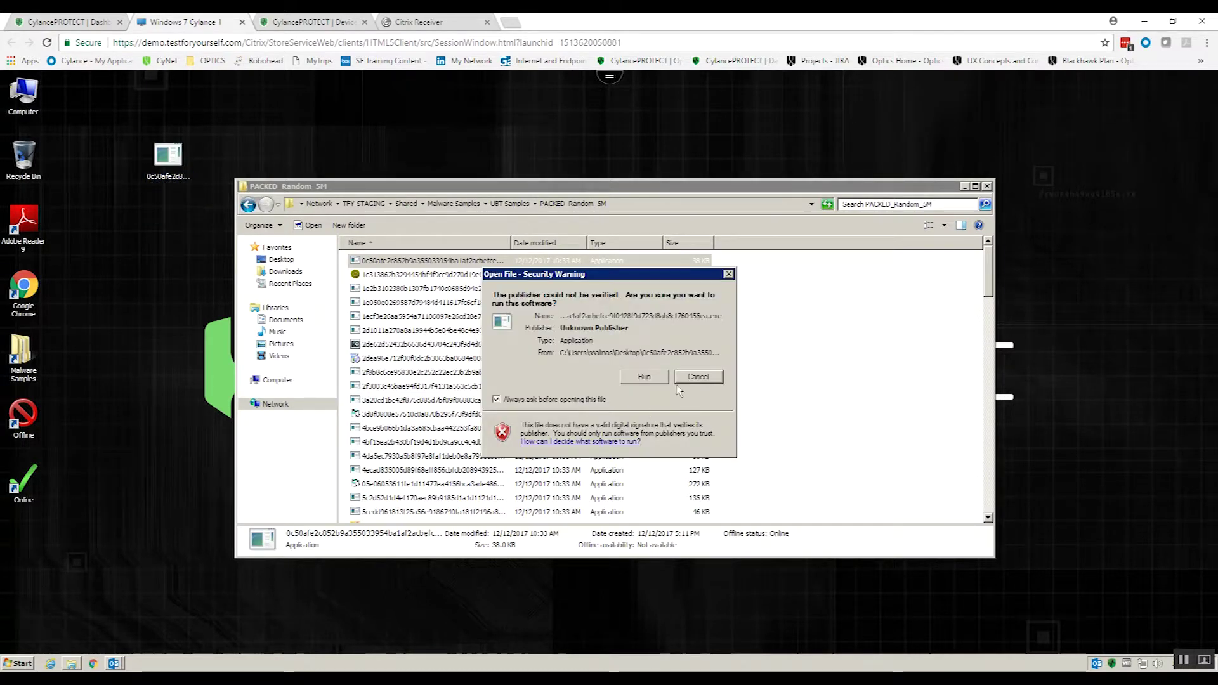
left_click(644, 379)
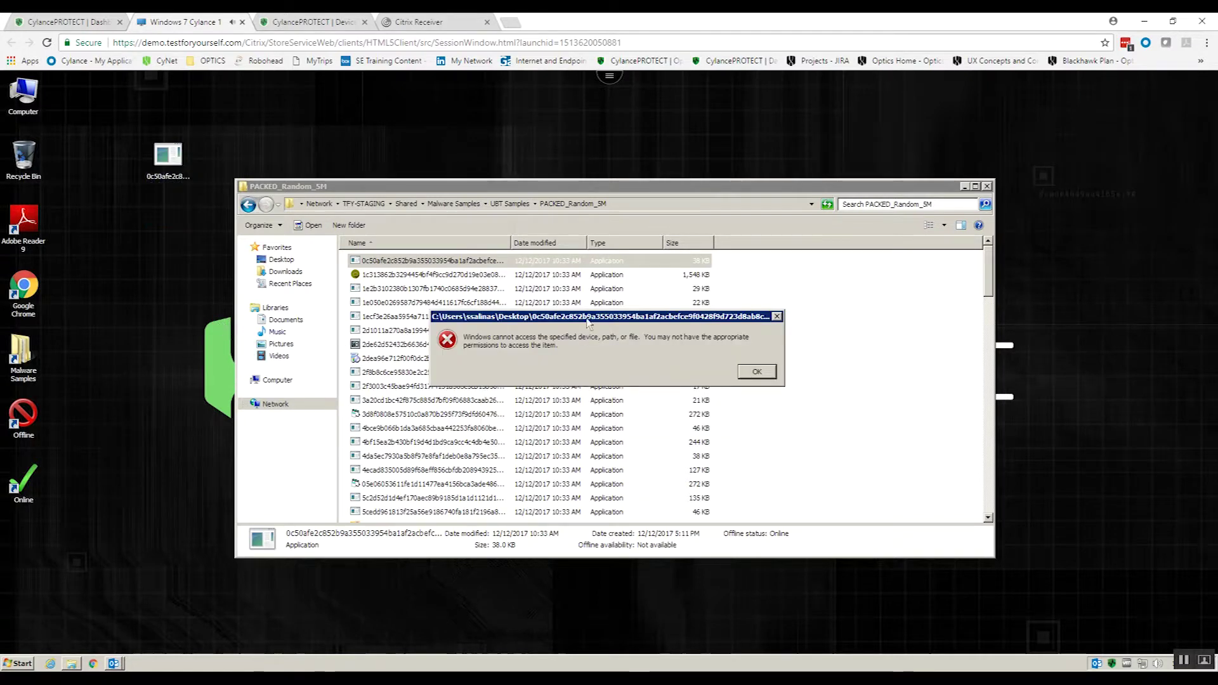
left_click(756, 374)
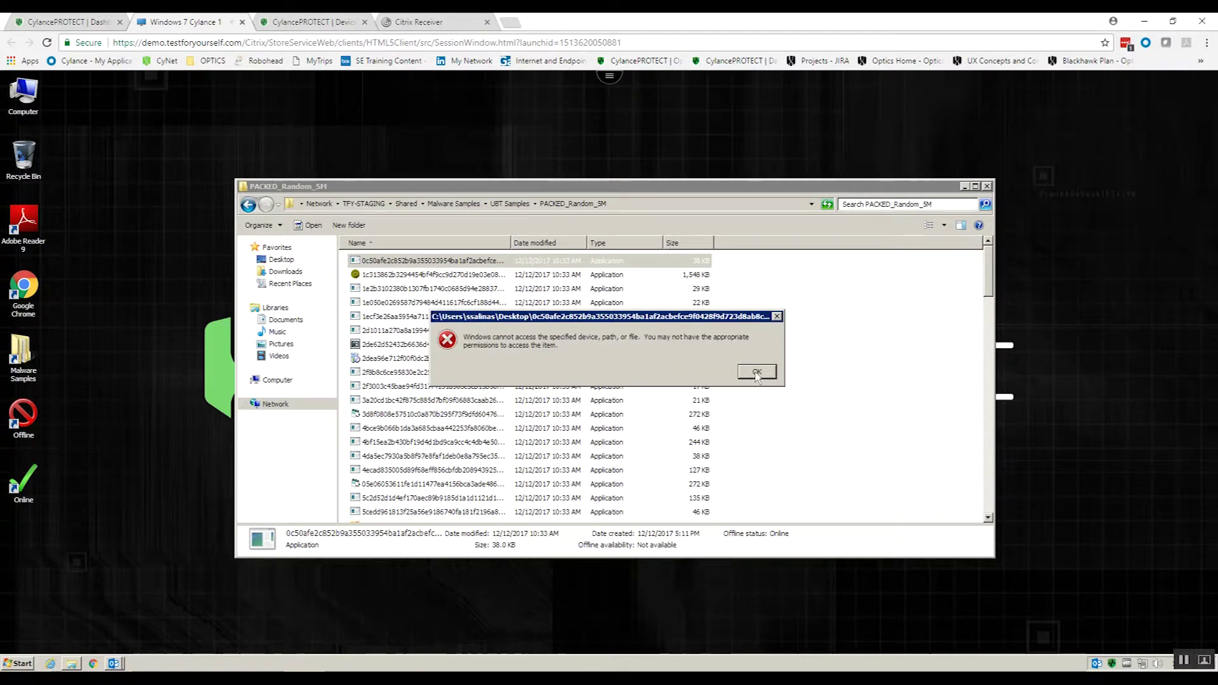
left_click(756, 373)
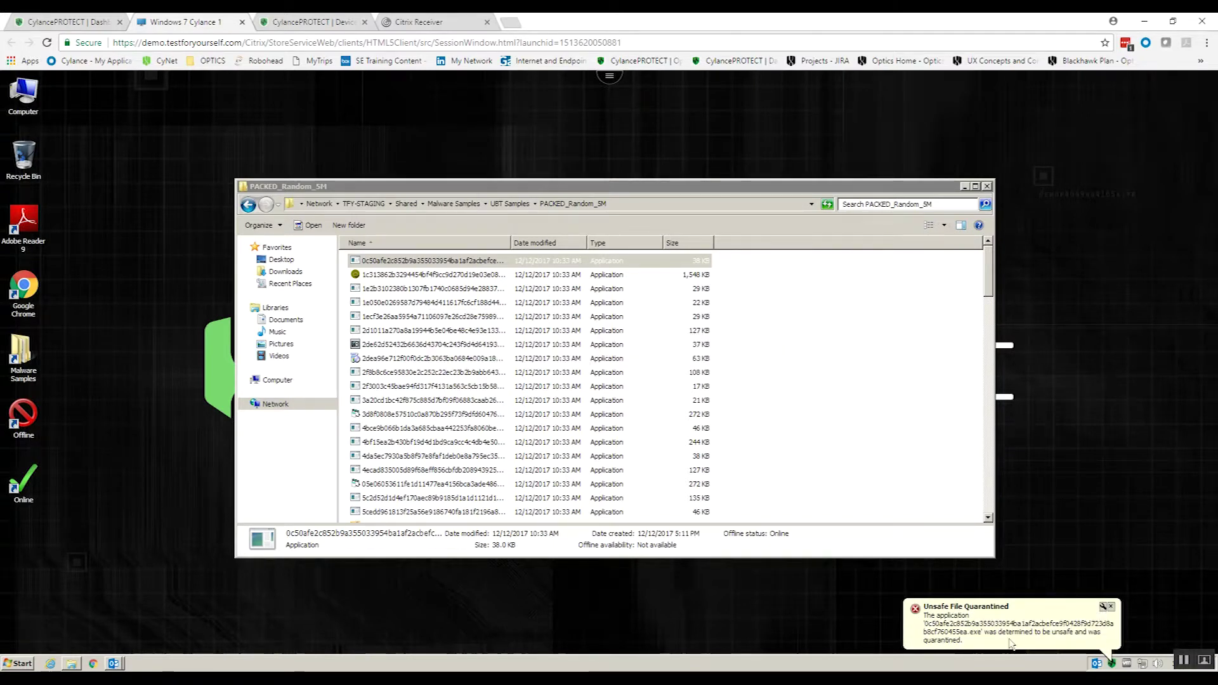
left_click(977, 619)
left_click(1112, 663)
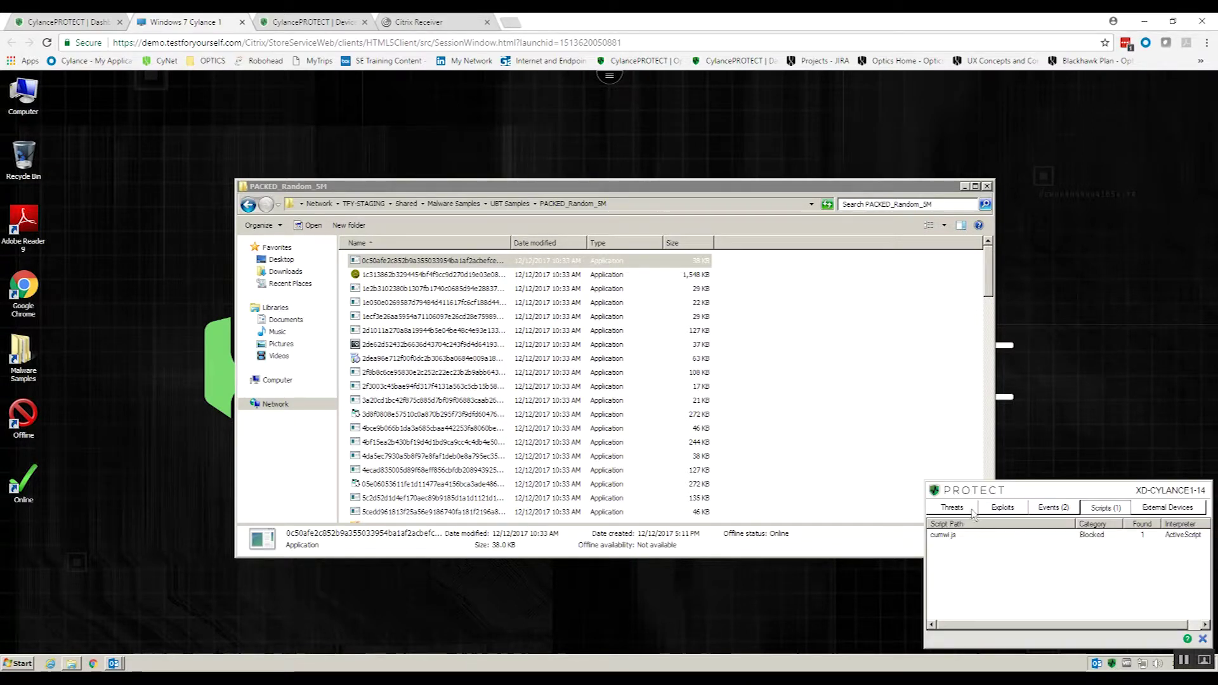
left_click(1055, 509)
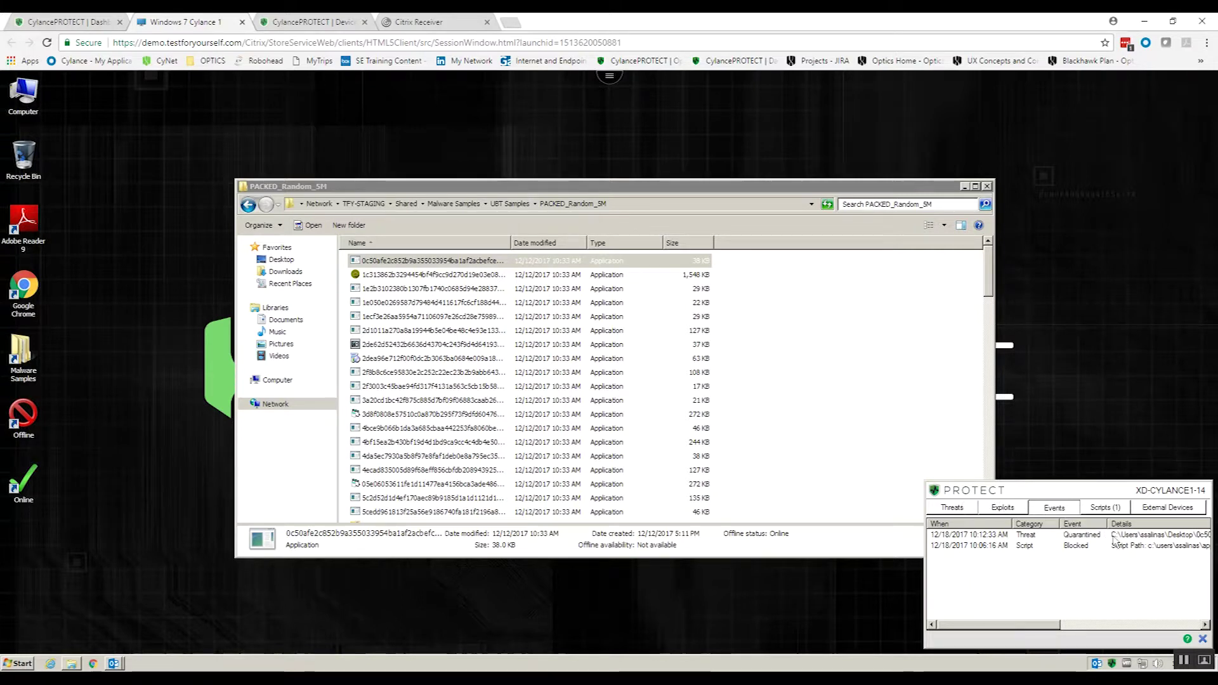
left_click(1202, 639)
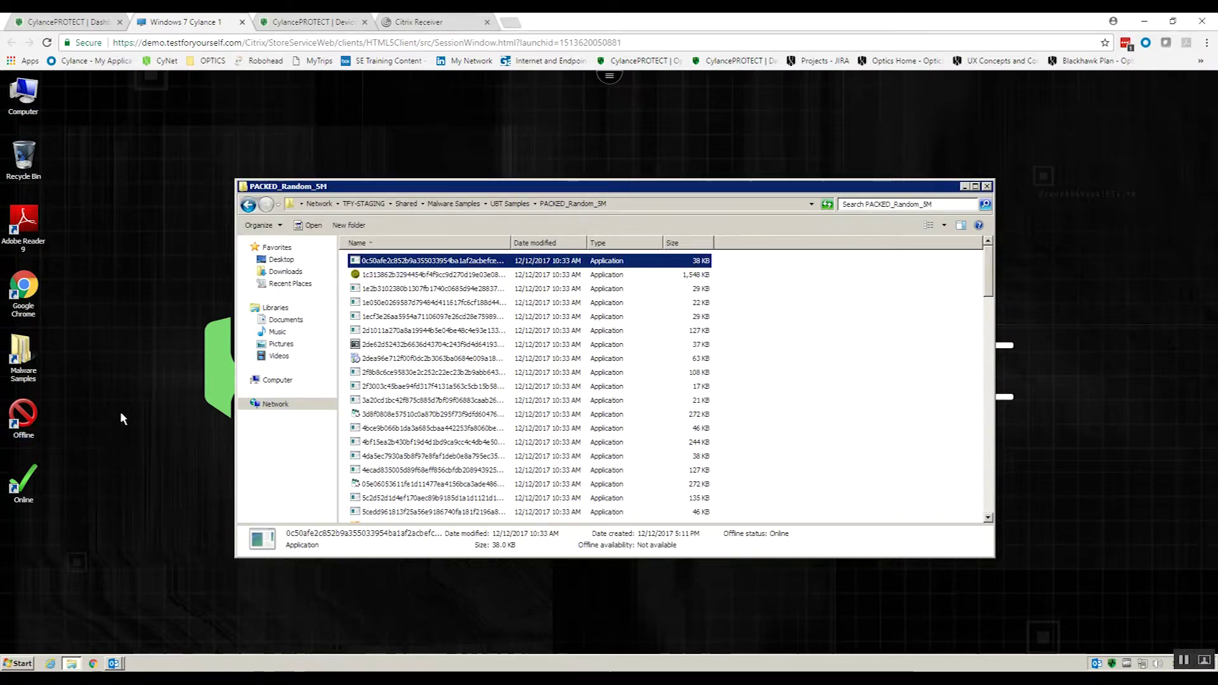
left_click(93, 664)
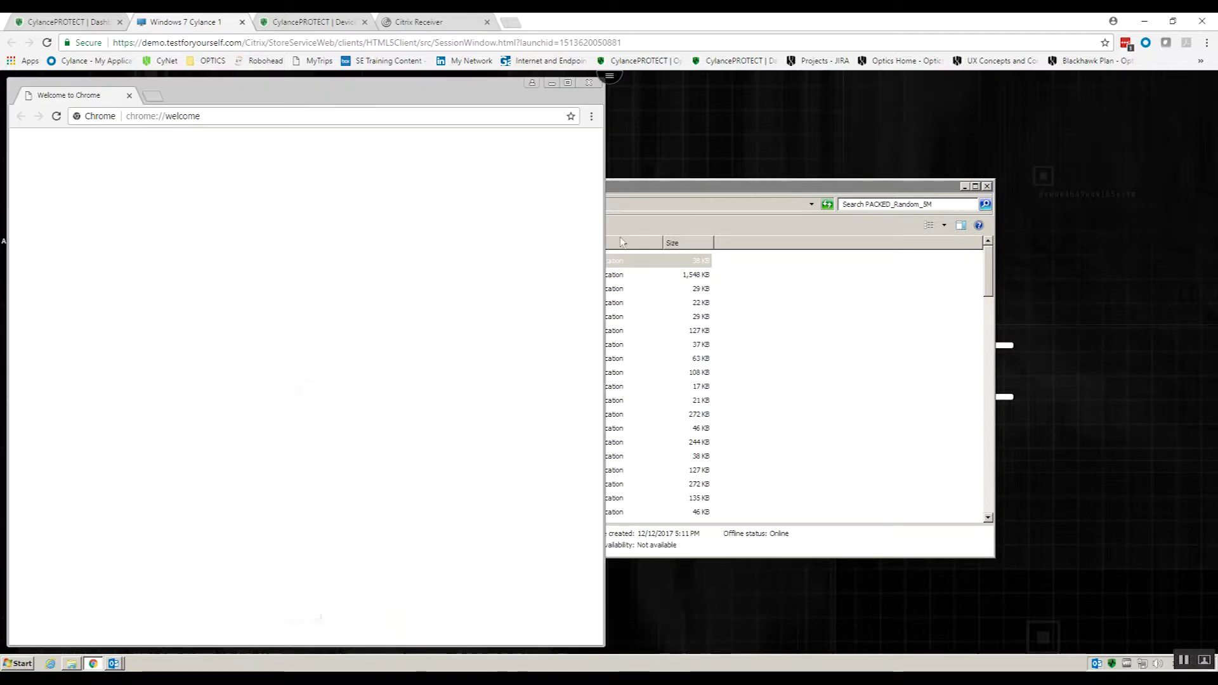
left_click(397, 118)
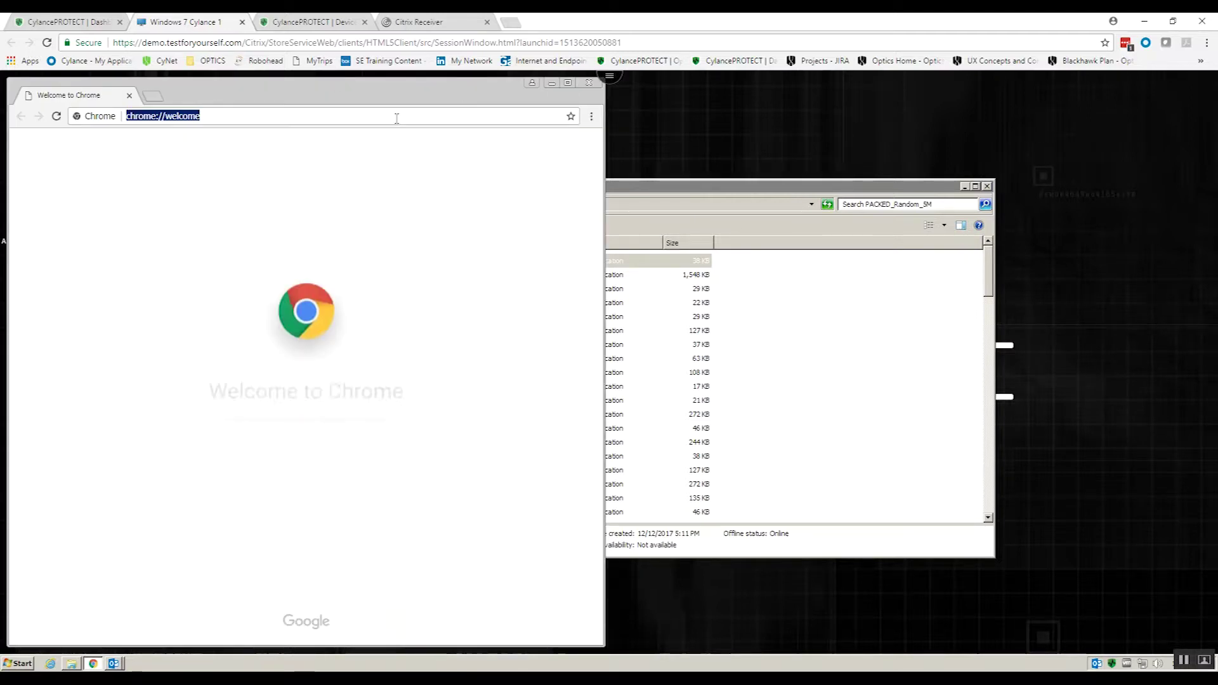
type("www.fast.com")
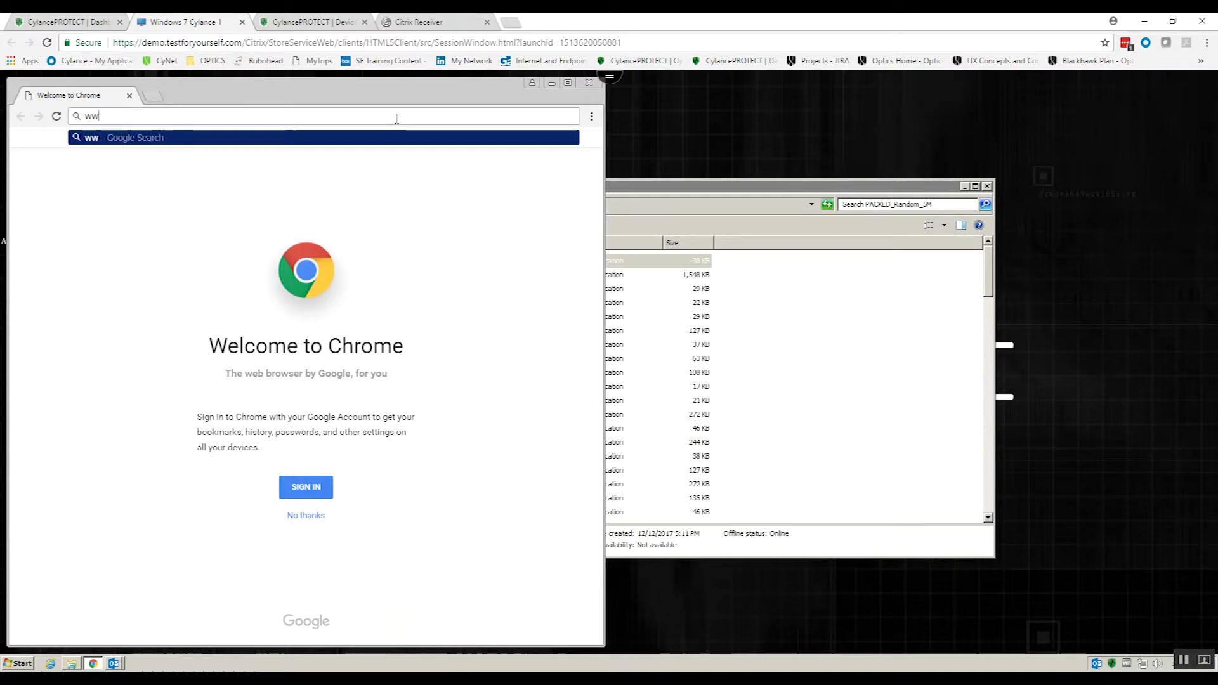
key("Return")
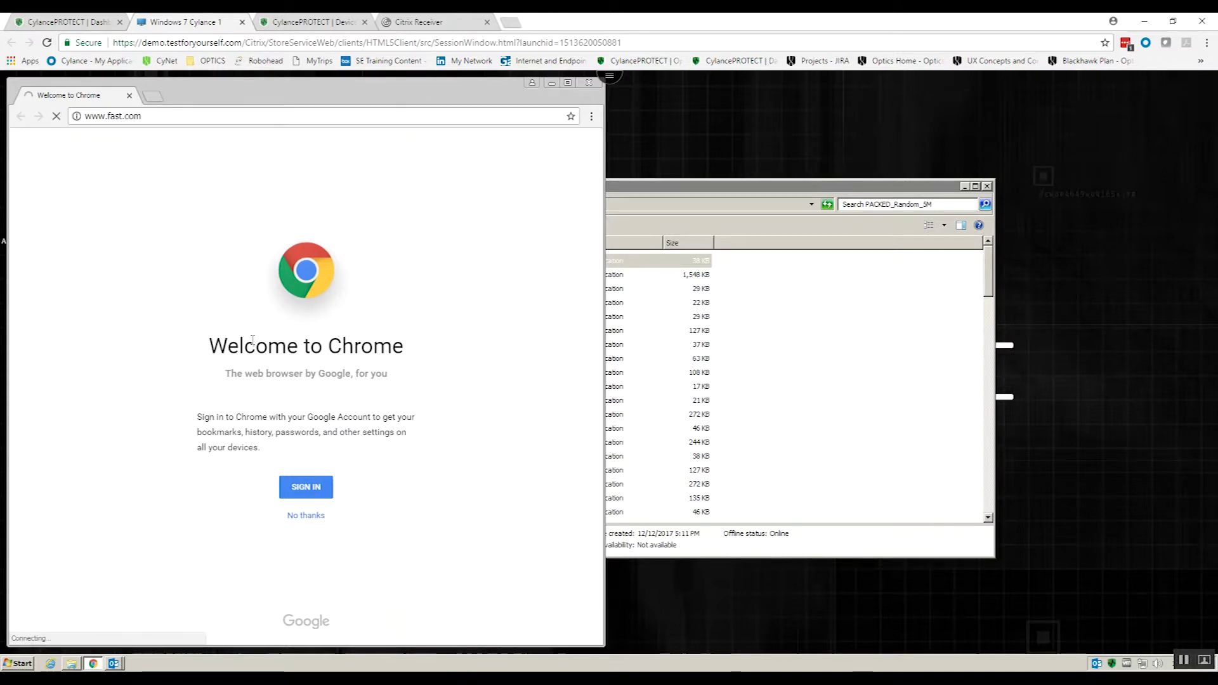
left_click_drag(284, 96, 443, 96)
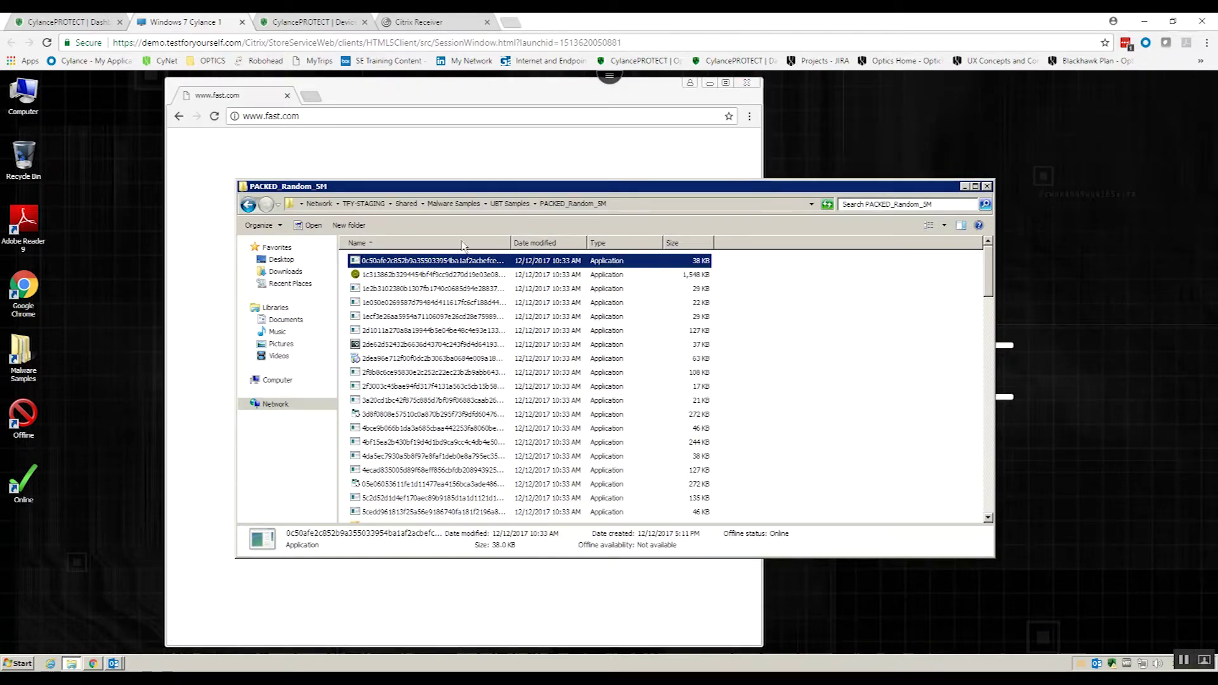
Copy the first PACKED_Random_5M sample again and paste it onto the desktop
right_click(419, 264)
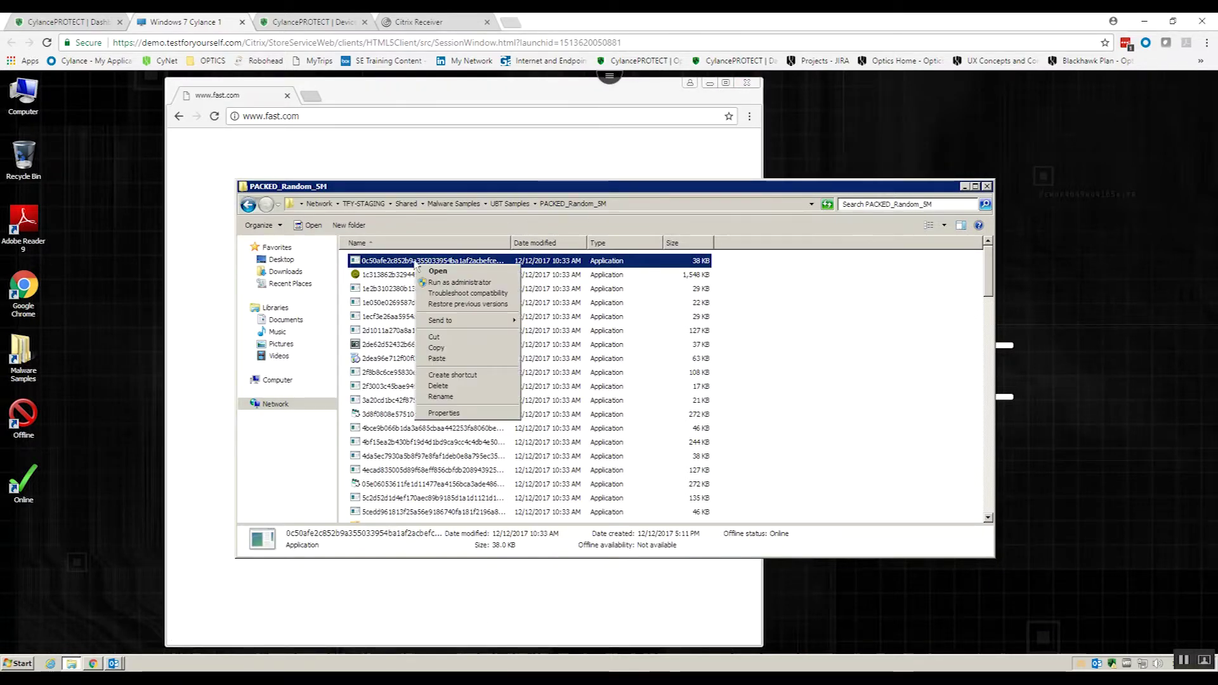
left_click(444, 348)
left_click(97, 223)
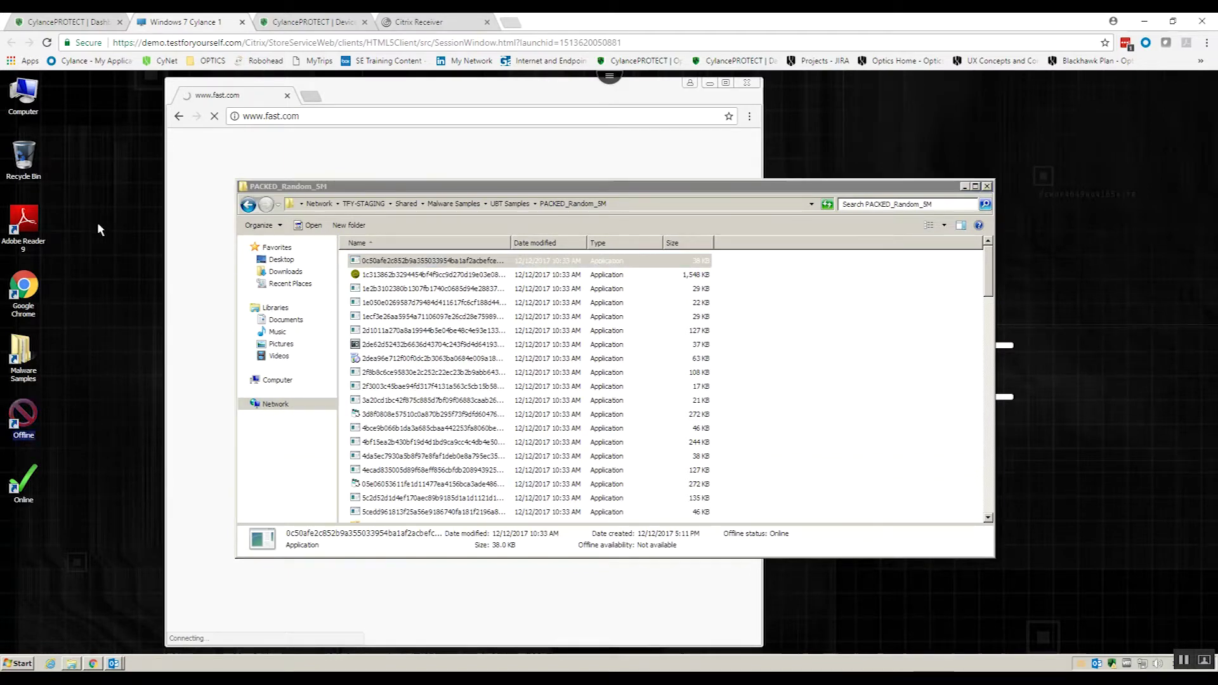
right_click(98, 224)
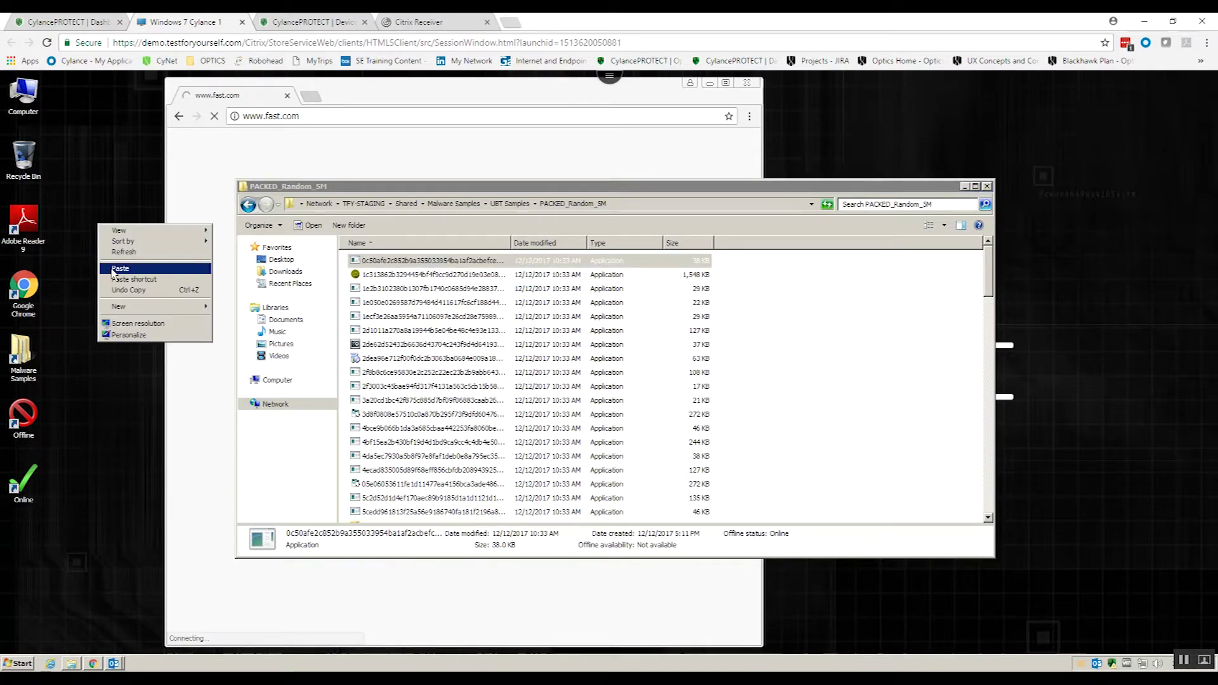
left_click(114, 269)
Launch the pasted sample, confirm Run, and dismiss the cannot-access error when blocked
double_click(113, 257)
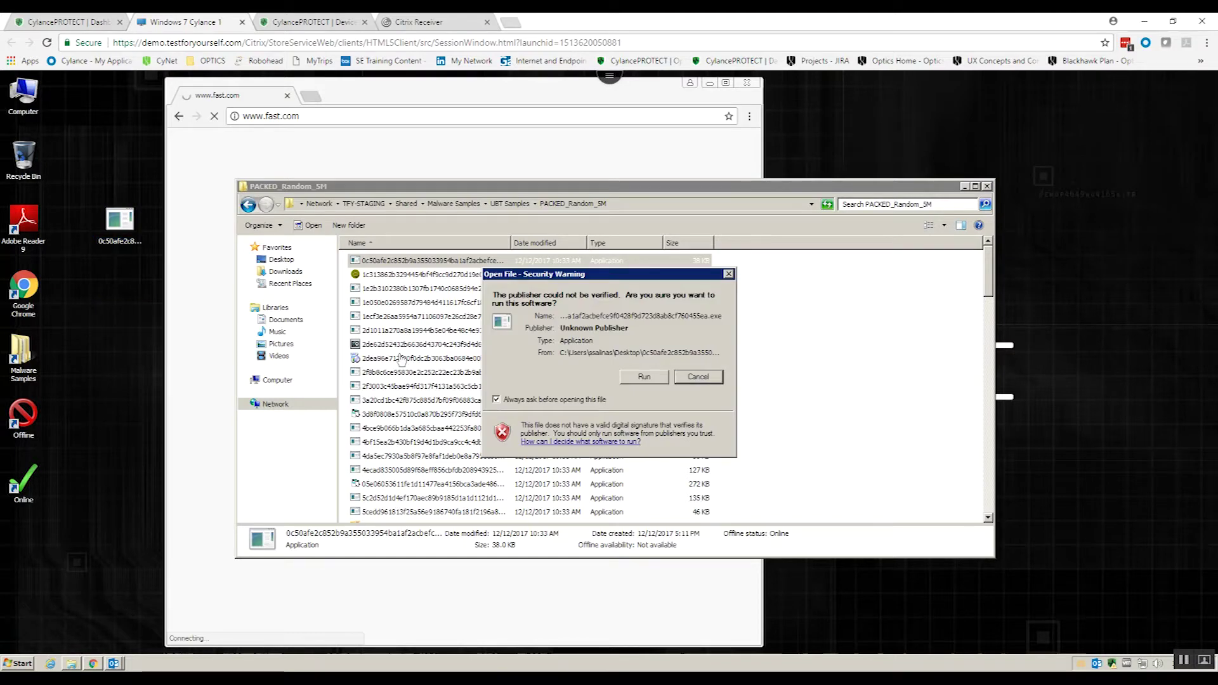
left_click(642, 377)
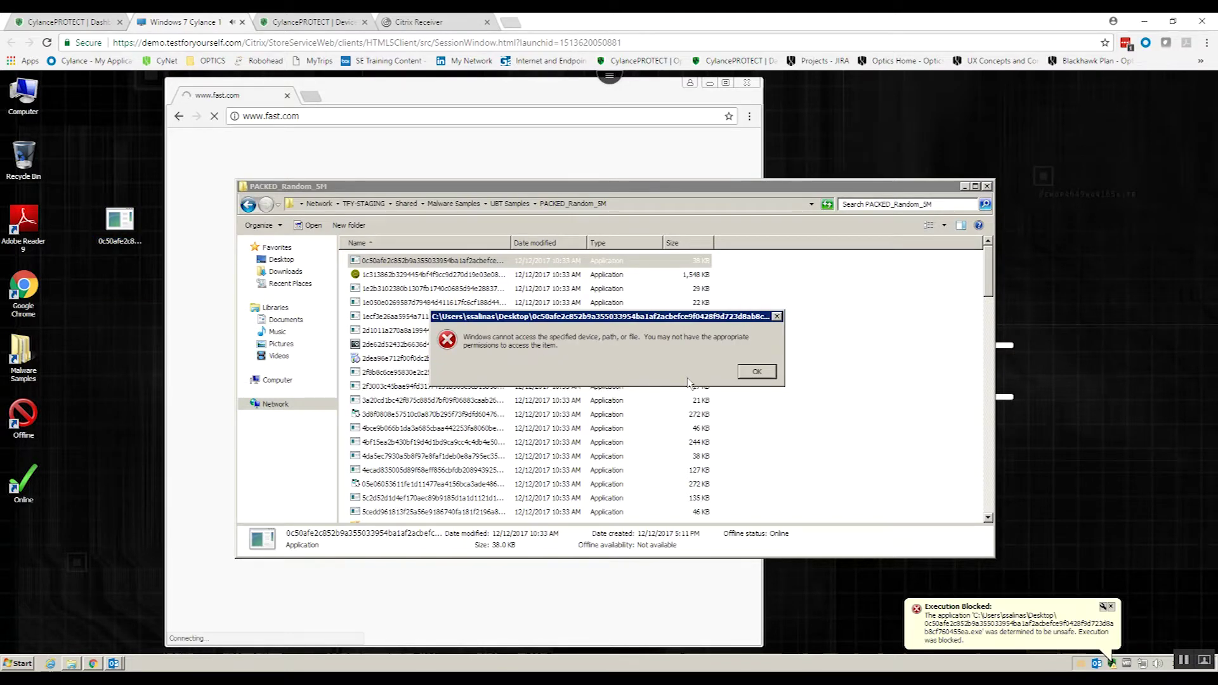
left_click(756, 372)
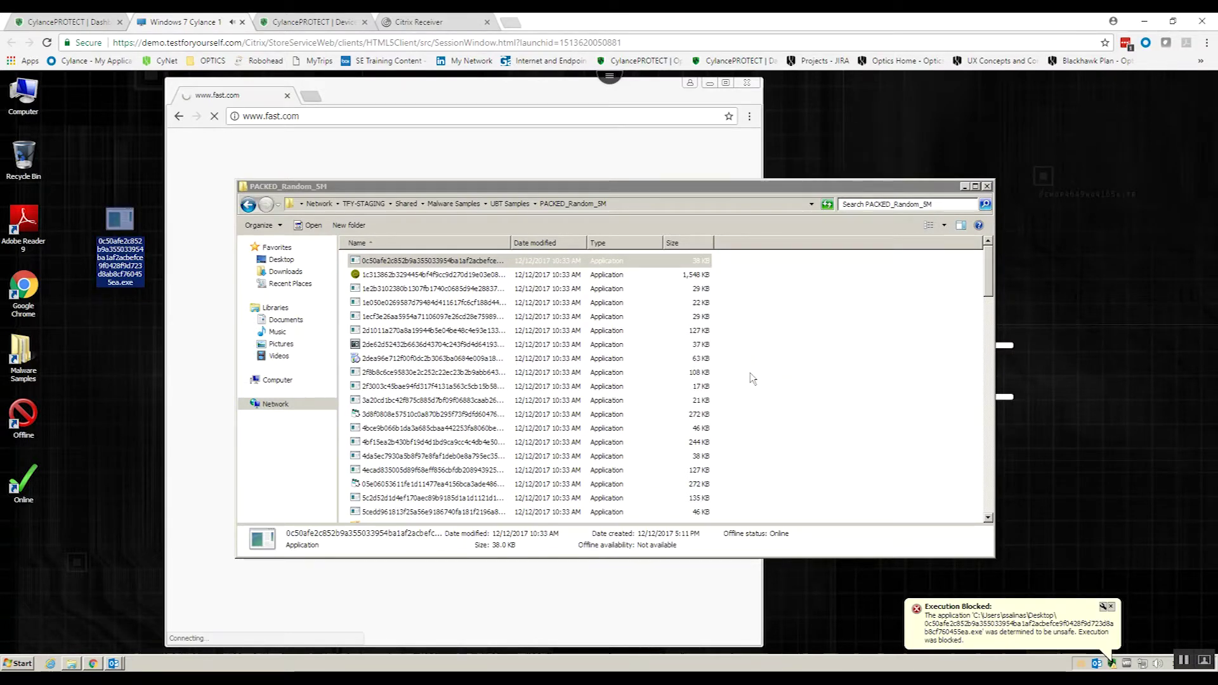
left_click(115, 338)
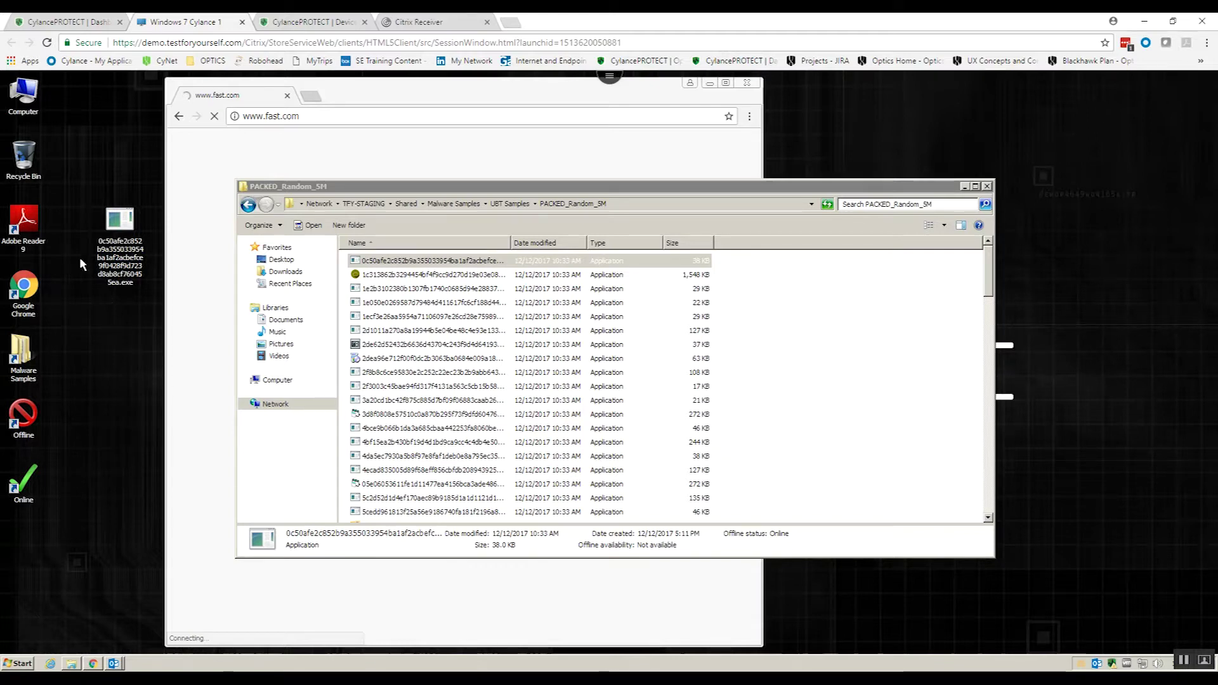
Run the ipconfig network shortcut, reload fast.com in Chrome, then minimize the browser
double_click(22, 491)
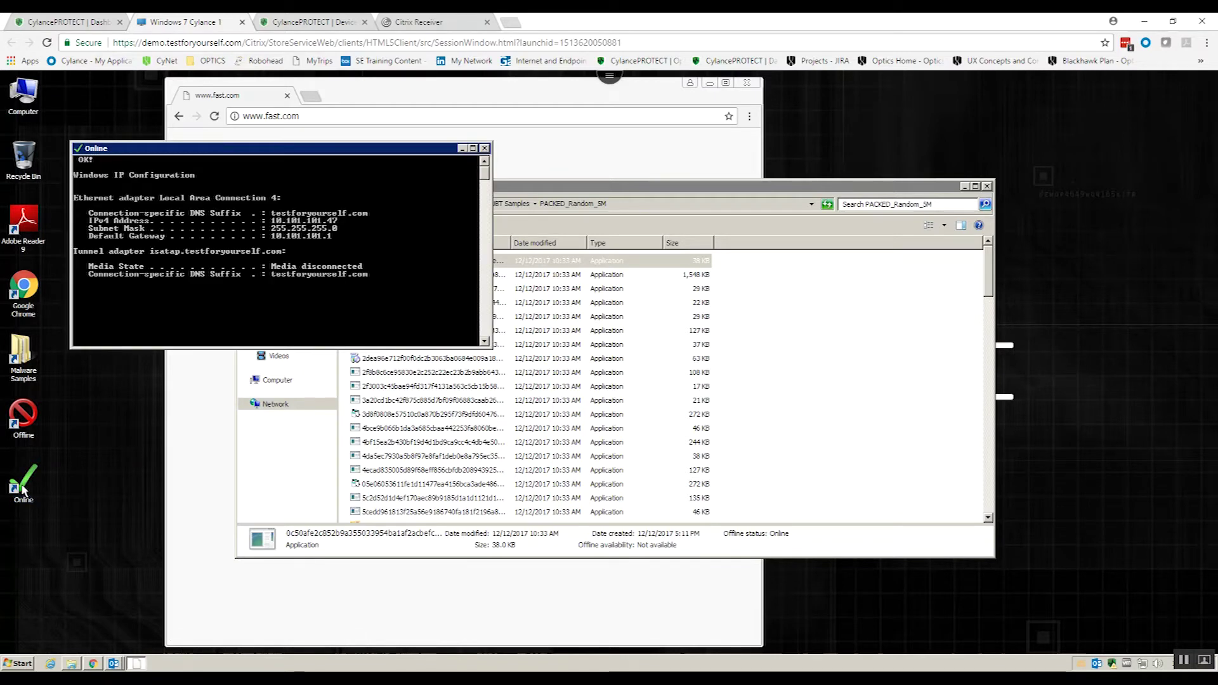
left_click(213, 118)
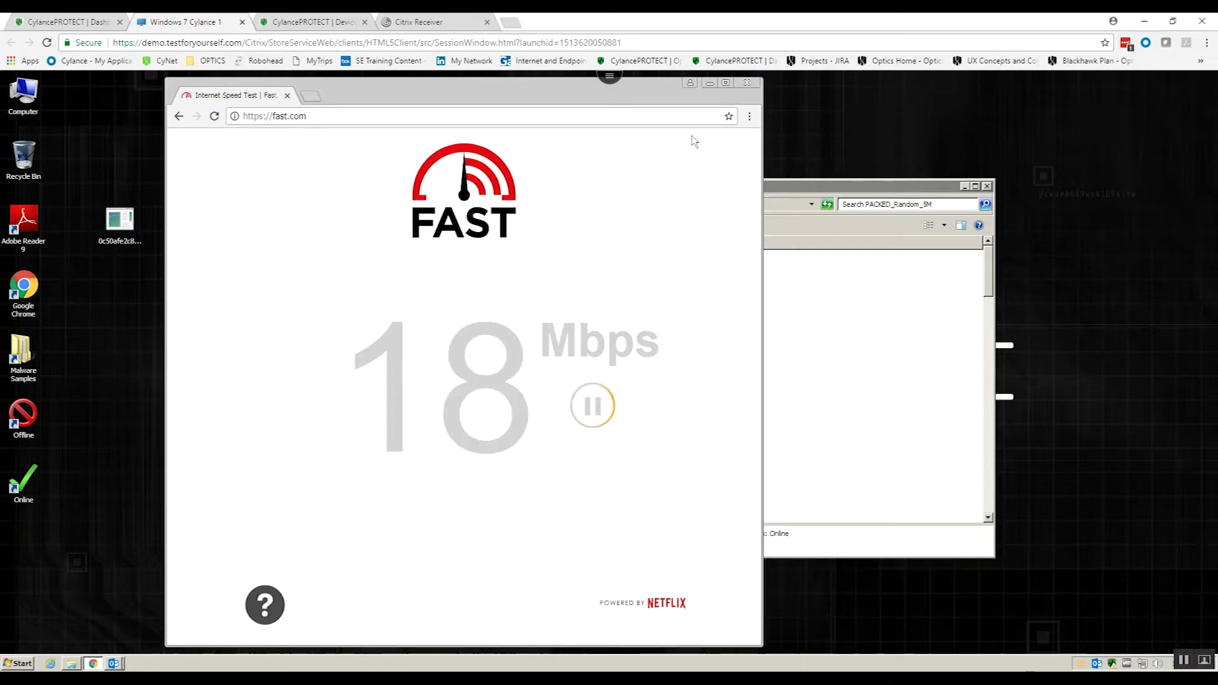
left_click(709, 83)
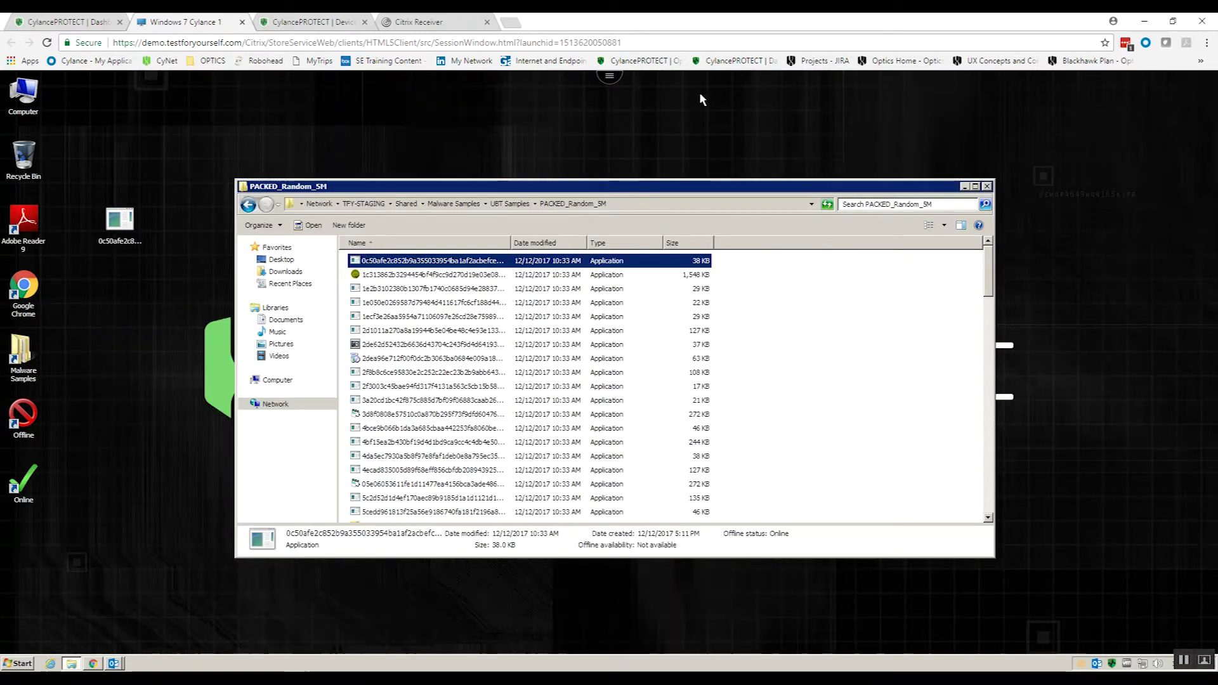
left_click(152, 417)
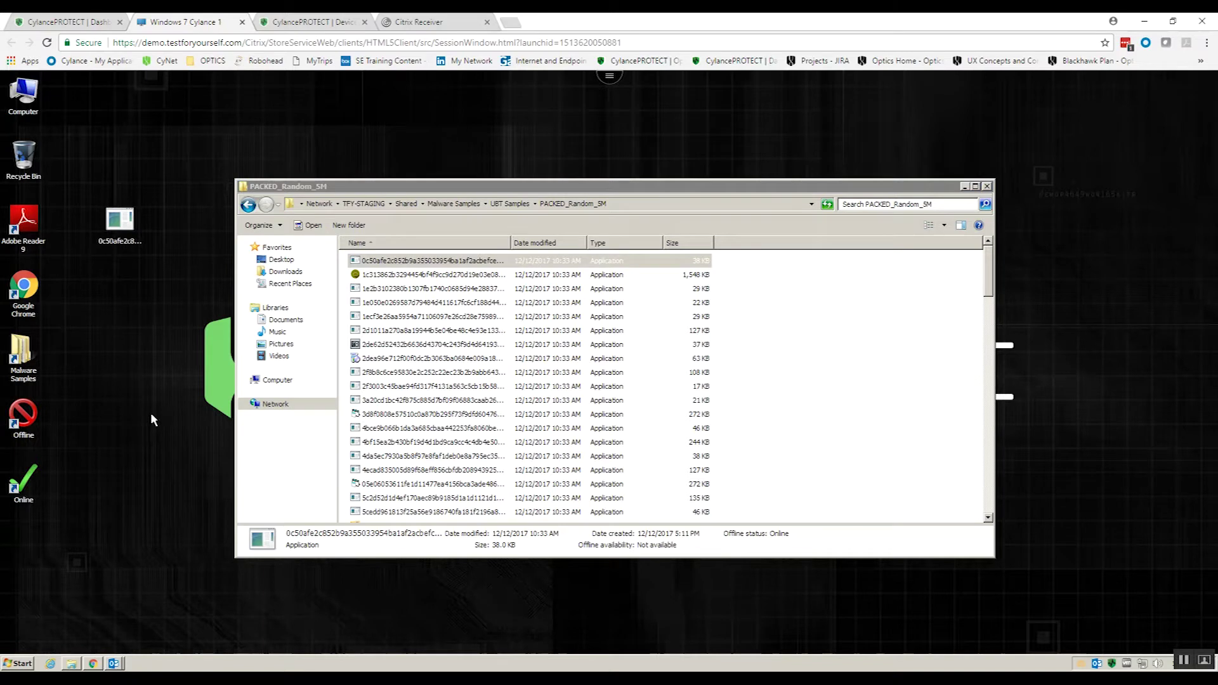